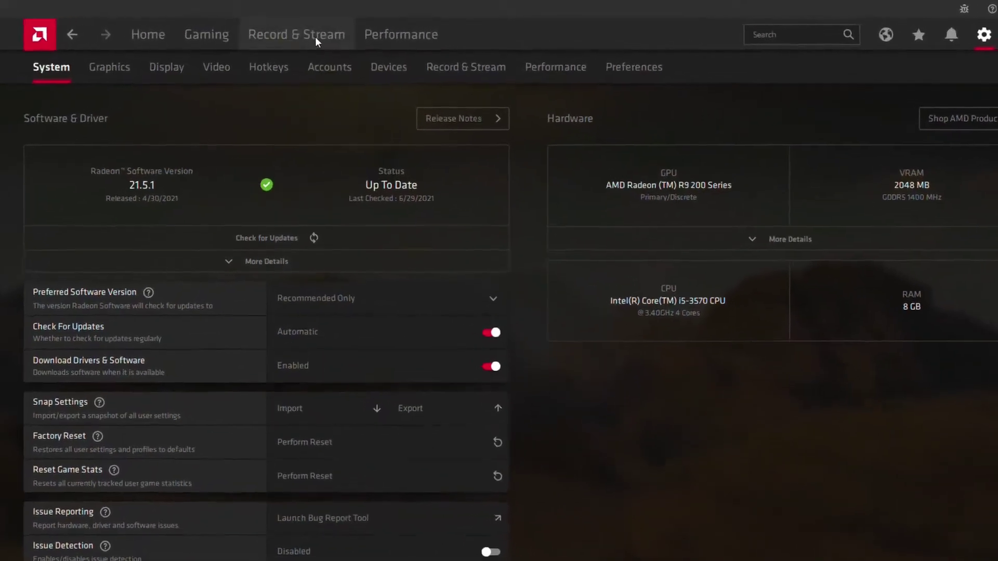
View the Record & Stream page, then the Record & Stream sub-tab under Settings.
{"action": "left_click", "coordinate": [315, 37]}
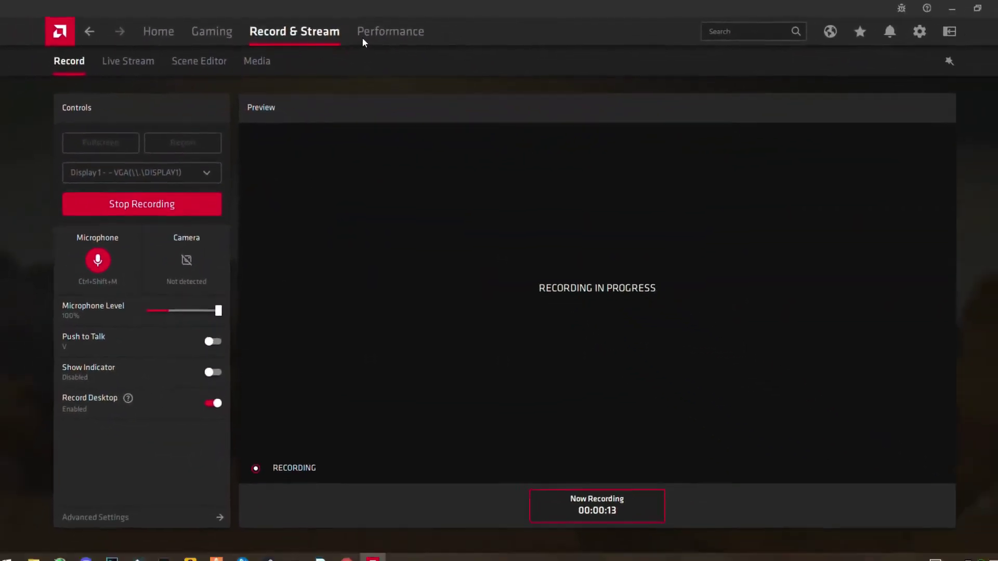
{"action": "left_click", "coordinate": [919, 31]}
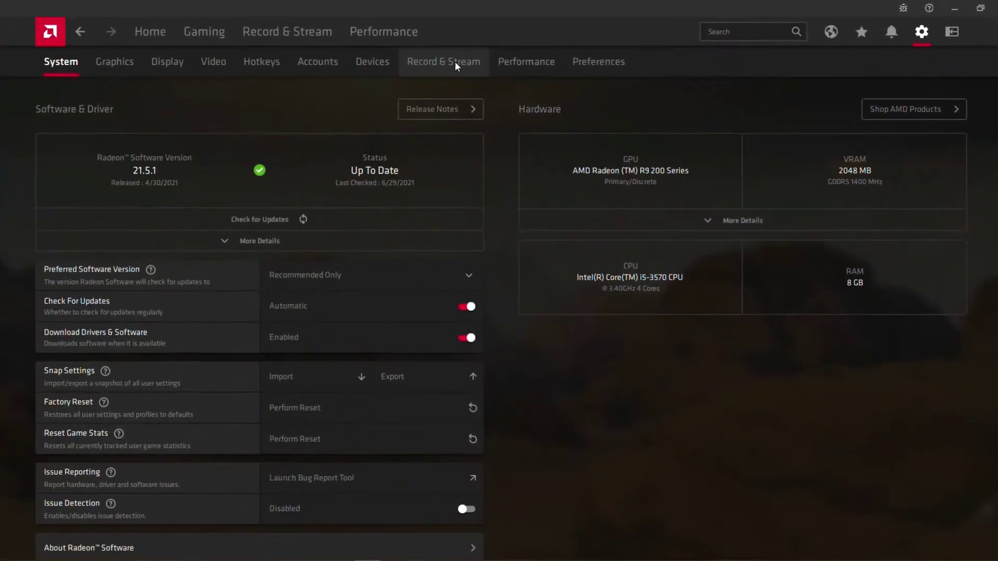
{"action": "left_click", "coordinate": [454, 62]}
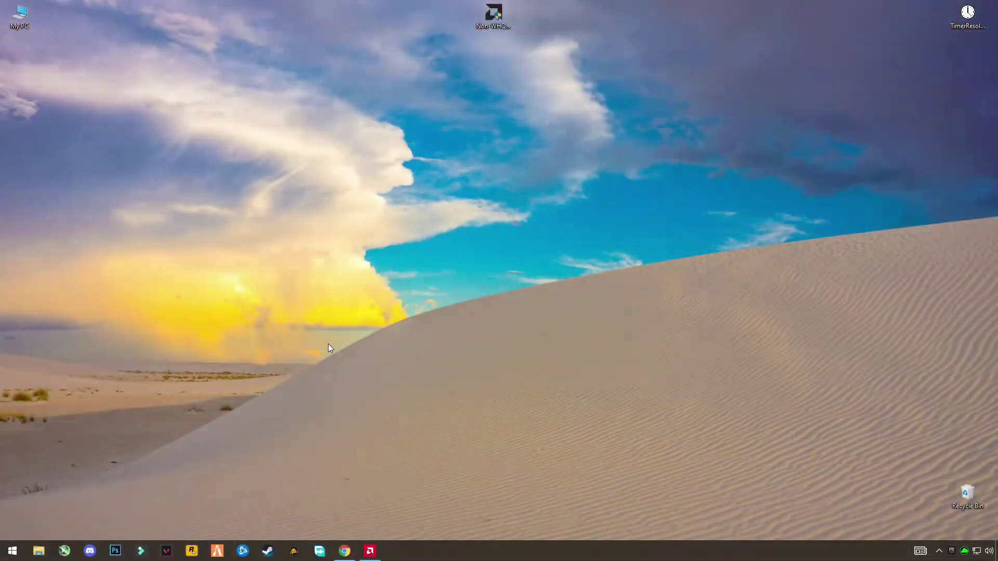
View the Fix Bugs 21.5.1 post in Chrome, close it, and centre the installer icon.
{"action": "left_click", "coordinate": [343, 551]}
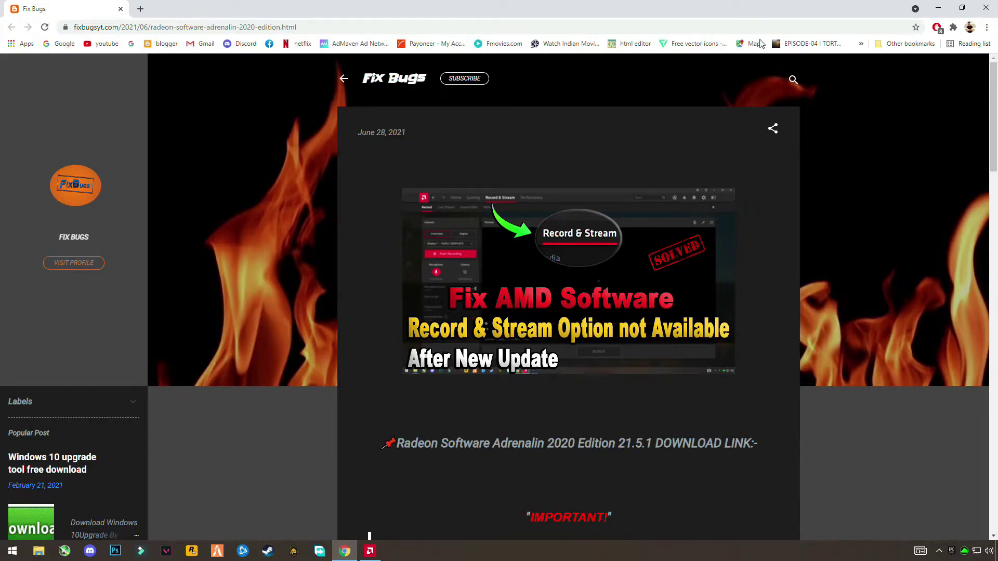
{"action": "left_click", "coordinate": [984, 7]}
{"action": "left_click_drag", "start_coordinate": [493, 16], "coordinate": [376, 149]}
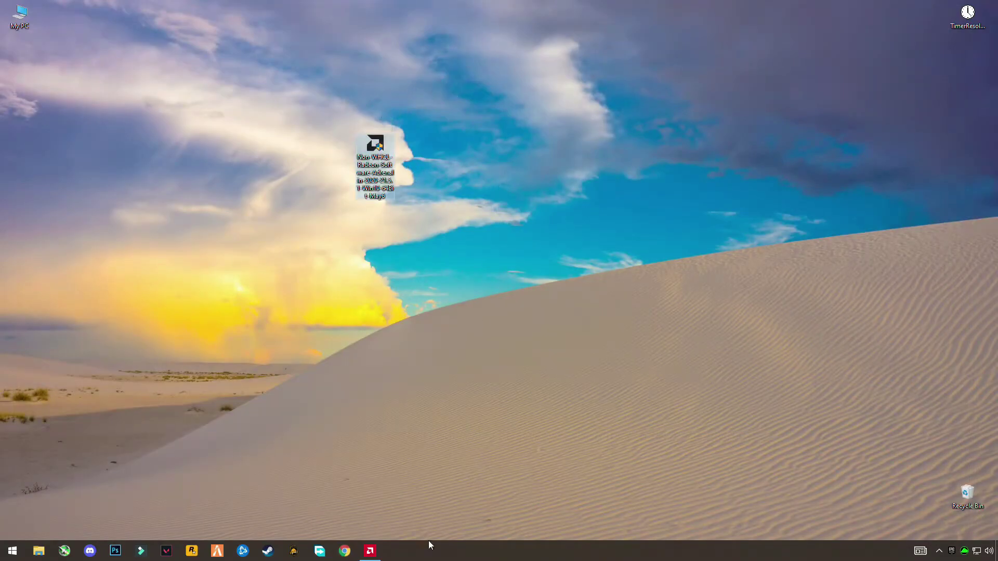
Reopen Radeon Software and check Home (21.5.1 up to date), Settings and Record & Stream.
{"action": "left_click", "coordinate": [370, 550]}
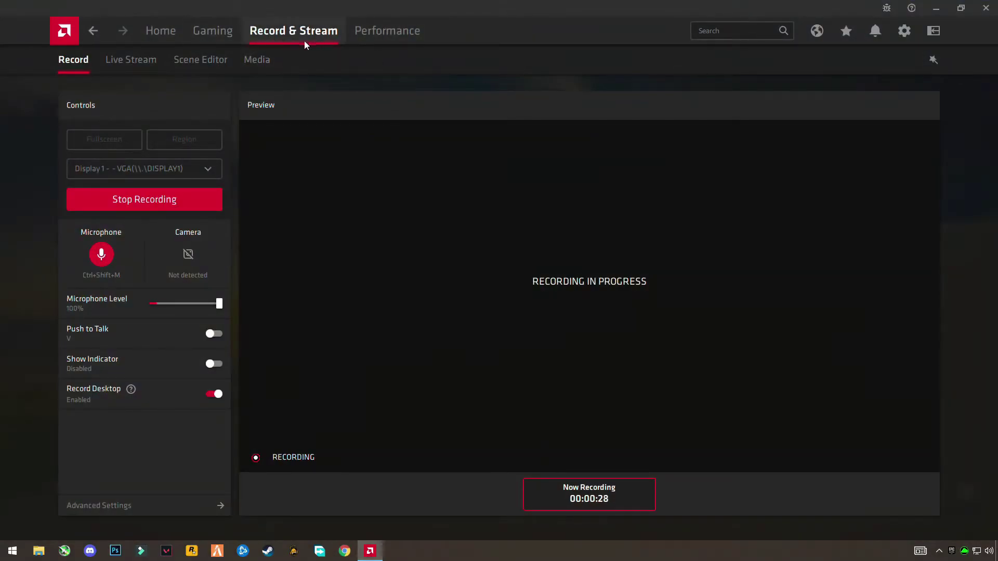
{"action": "left_click", "coordinate": [147, 31]}
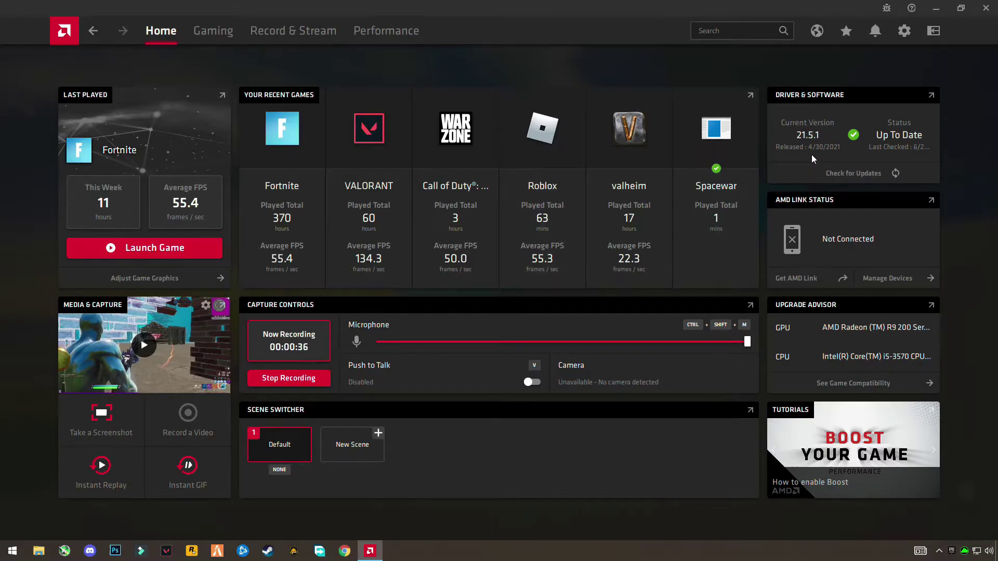
{"action": "left_click", "coordinate": [906, 37]}
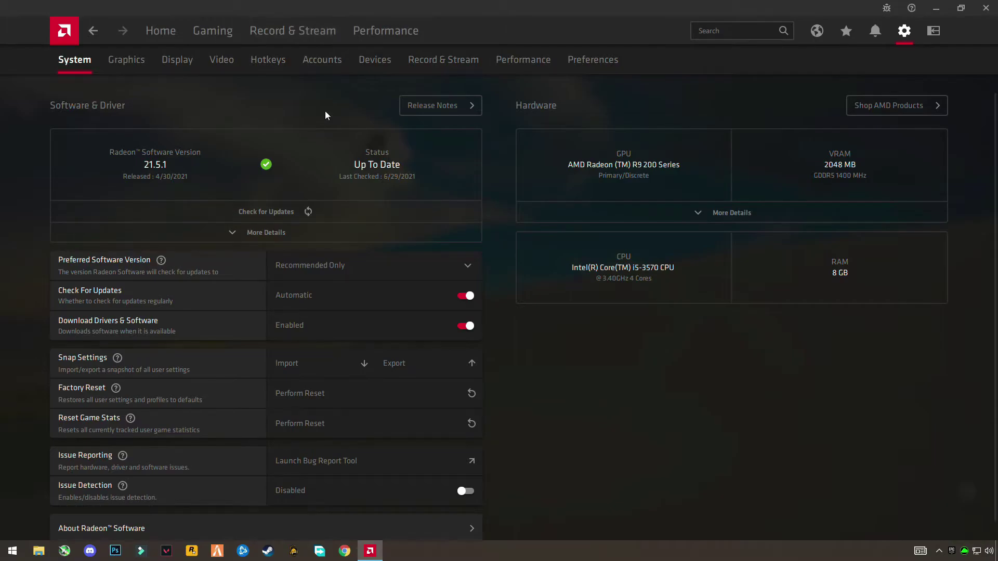
{"action": "left_click", "coordinate": [428, 62]}
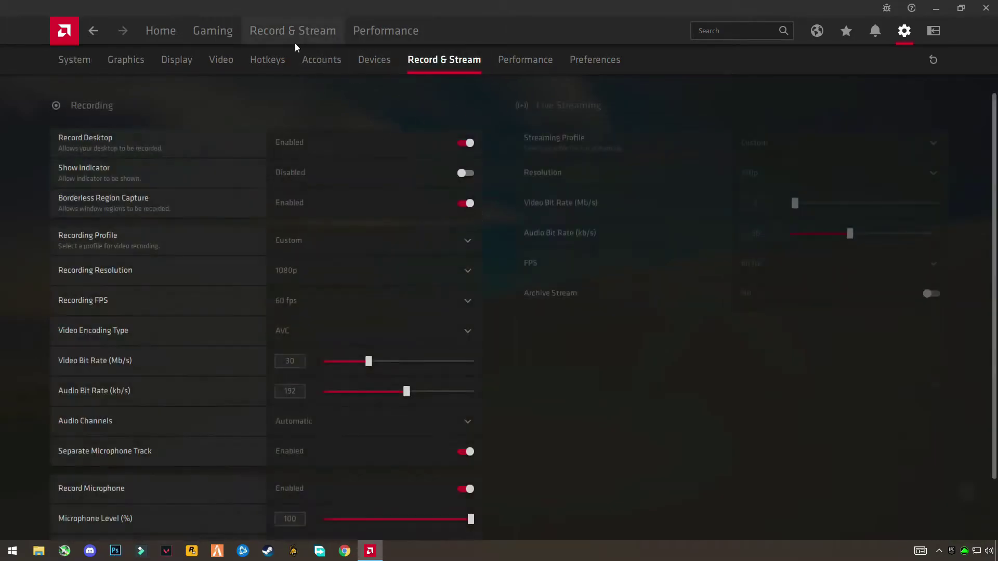
{"action": "left_click", "coordinate": [296, 35]}
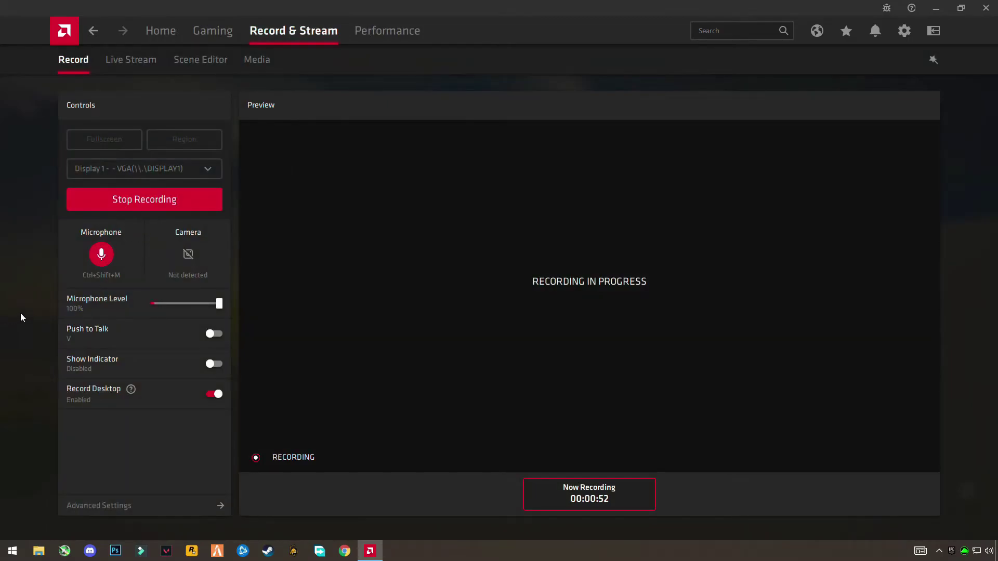
Close Radeon Software and run the Non-WHQL 21.5.1 installer into its default folder.
{"action": "left_click", "coordinate": [935, 8]}
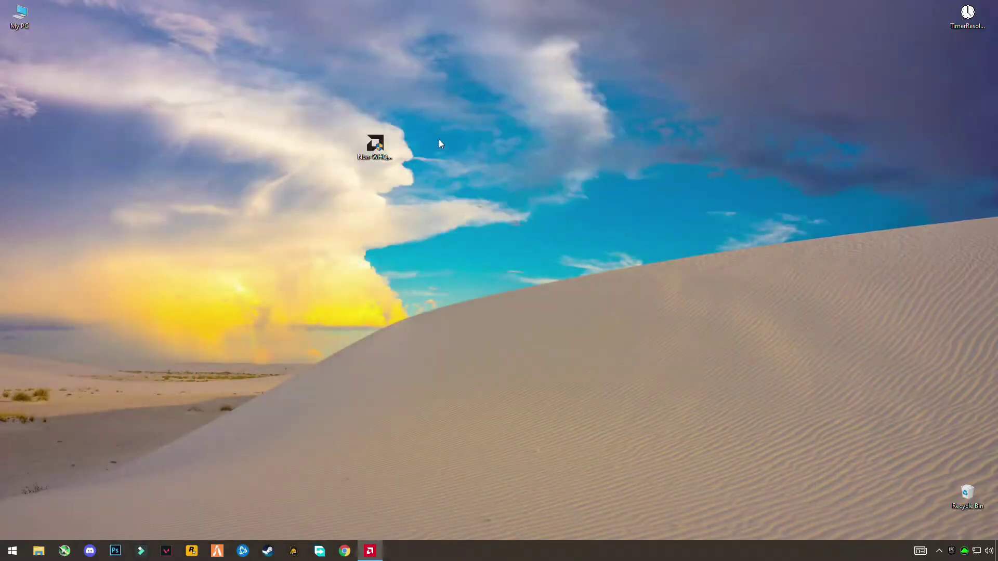
{"action": "left_click_drag", "start_coordinate": [450, 102], "coordinate": [310, 181]}
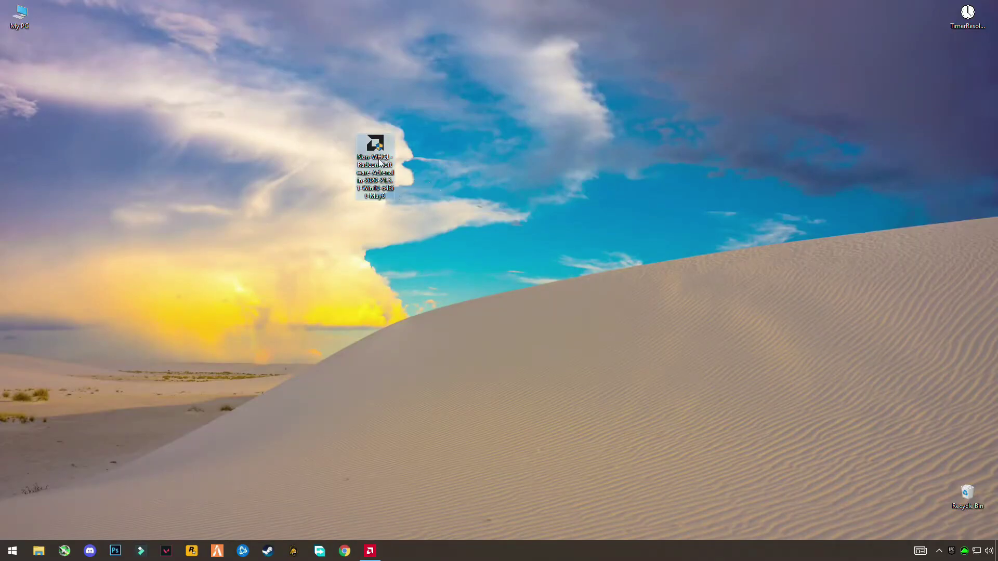
{"action": "double_click", "coordinate": [382, 162]}
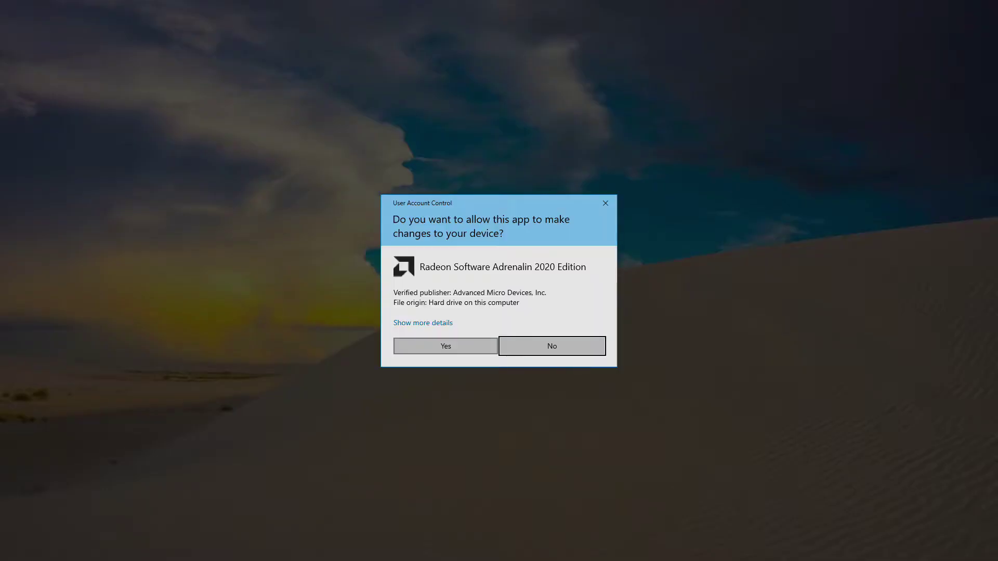
{"action": "left_click", "coordinate": [437, 347]}
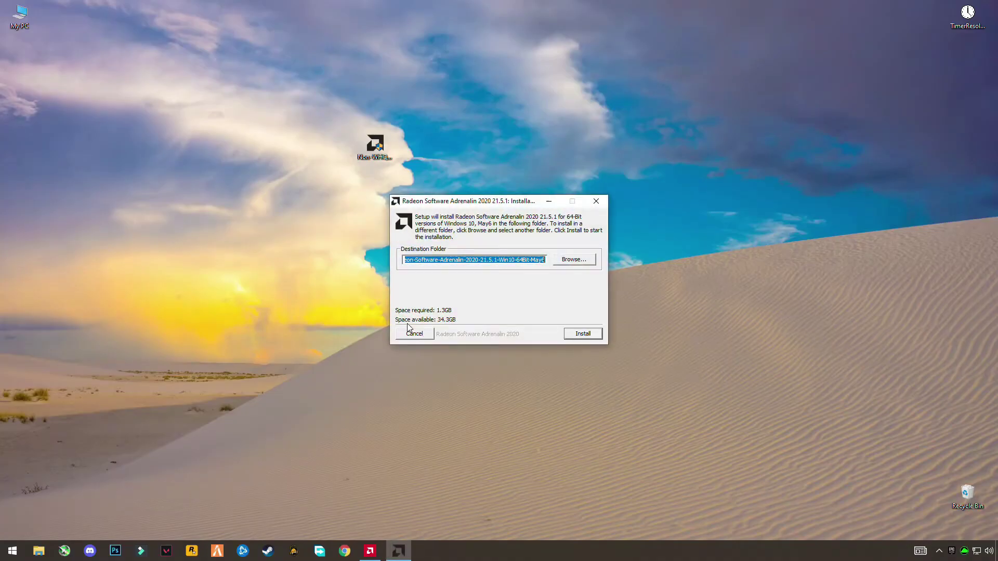
{"action": "left_click", "coordinate": [591, 336]}
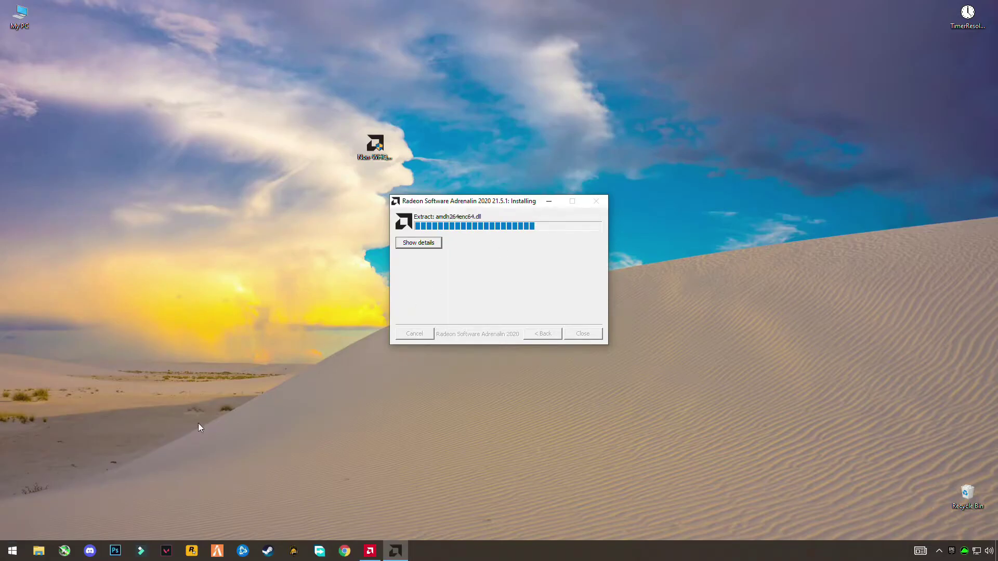
Open Control Panel via Start search and select AMD Software 21.5.1 under Uninstall a program.
{"action": "left_click", "coordinate": [15, 551]}
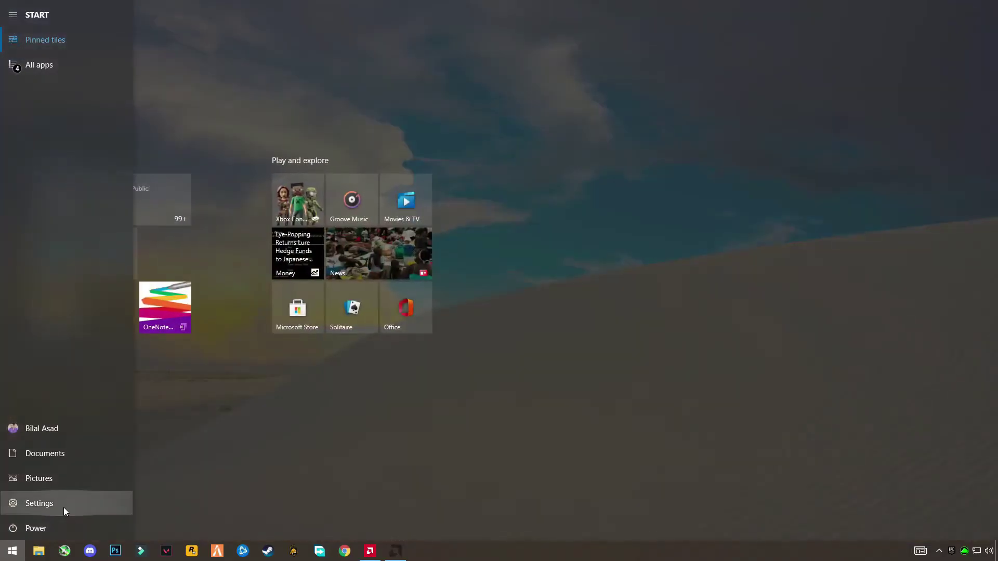
{"action": "type", "text": "con"}
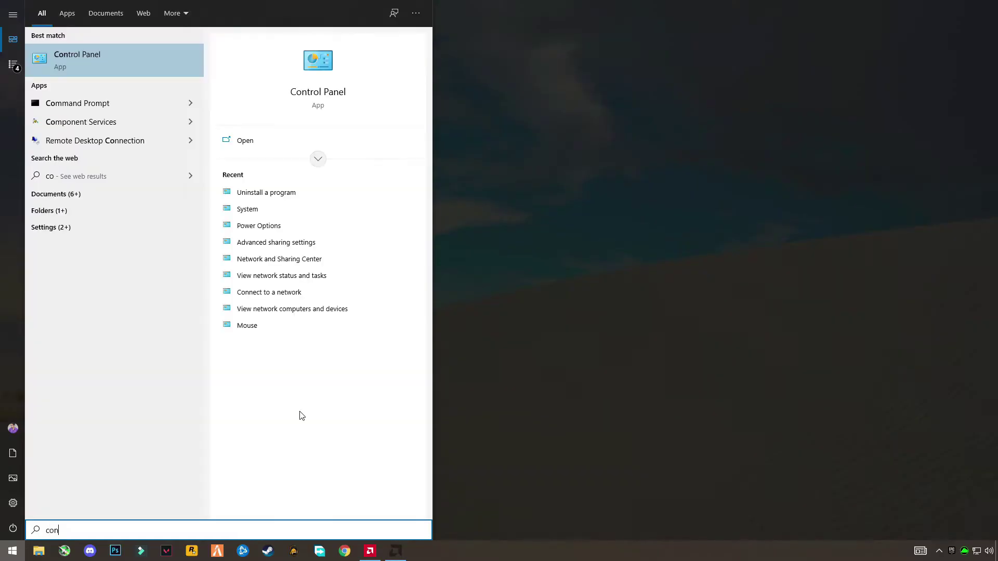
{"action": "type", "text": "trol"}
{"action": "key", "text": "Return"}
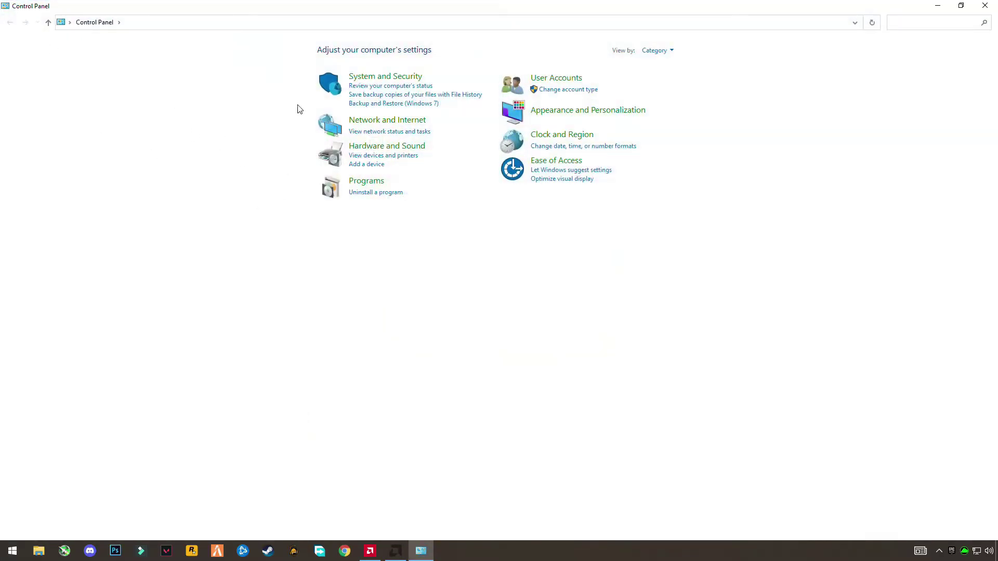
{"action": "left_click", "coordinate": [674, 52]}
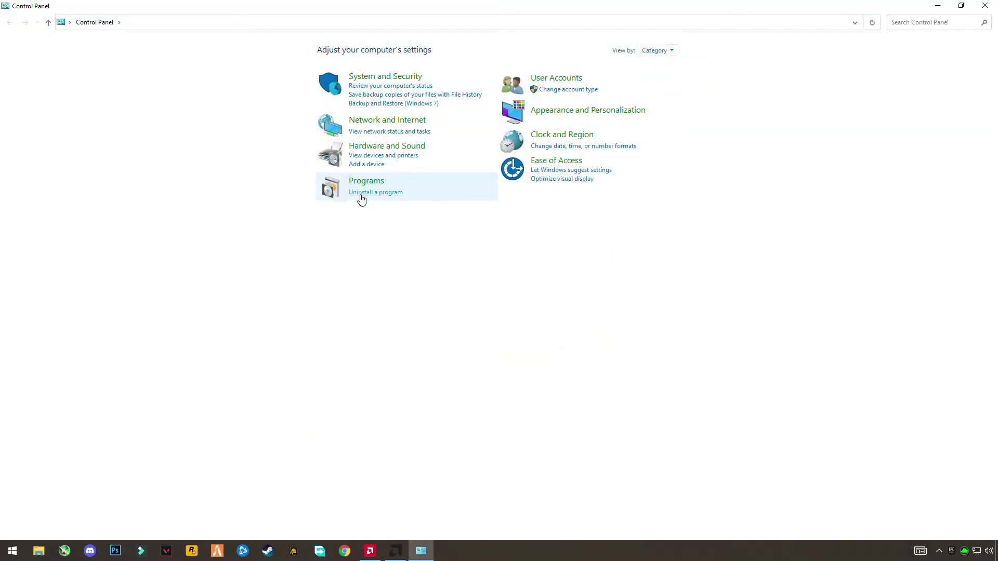
{"action": "left_click", "coordinate": [379, 193]}
{"action": "left_click", "coordinate": [129, 113]}
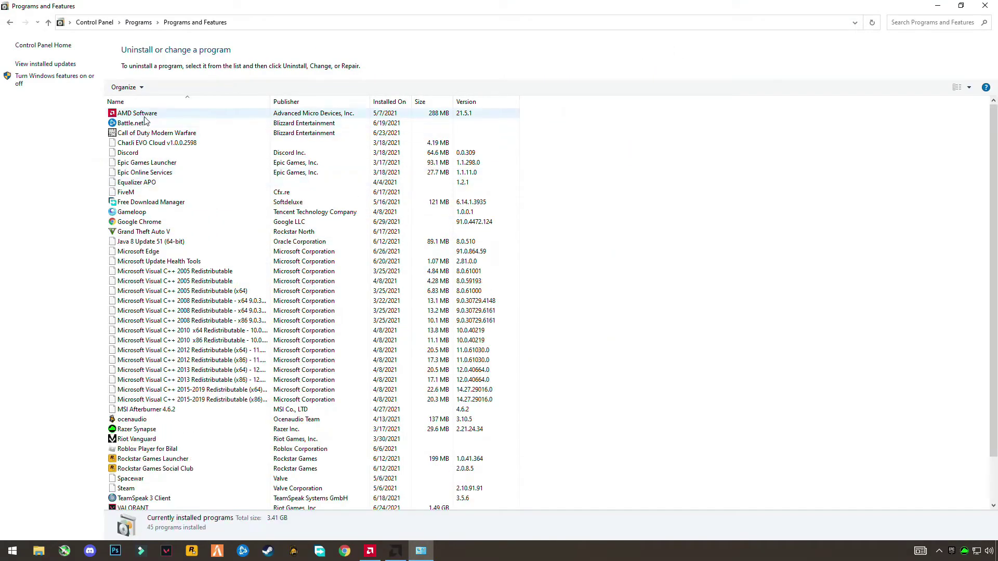
{"action": "scroll", "coordinate": [179, 156], "scroll_direction": "down", "scroll_amount": 2}
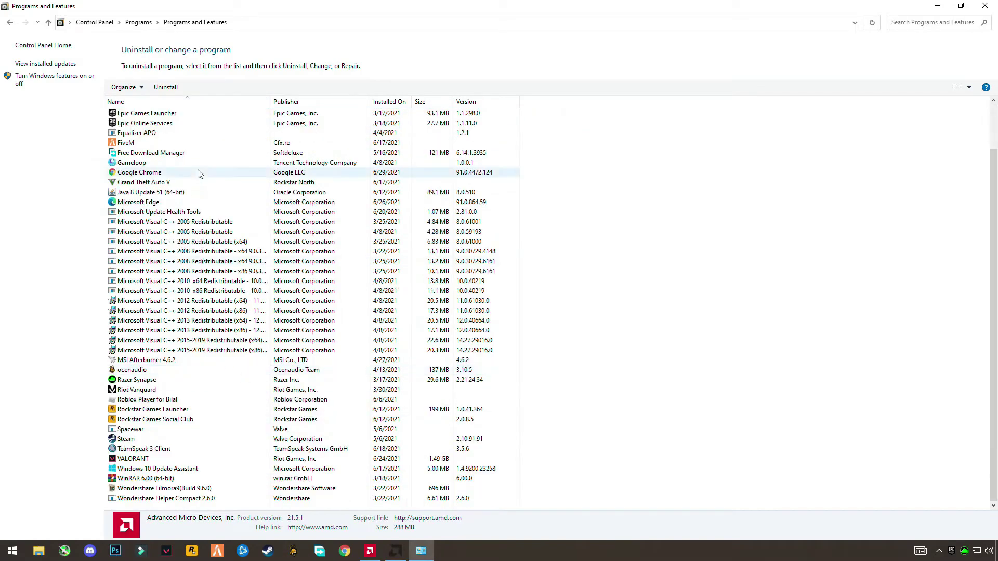
{"action": "scroll", "coordinate": [195, 235], "scroll_direction": "up", "scroll_amount": 2}
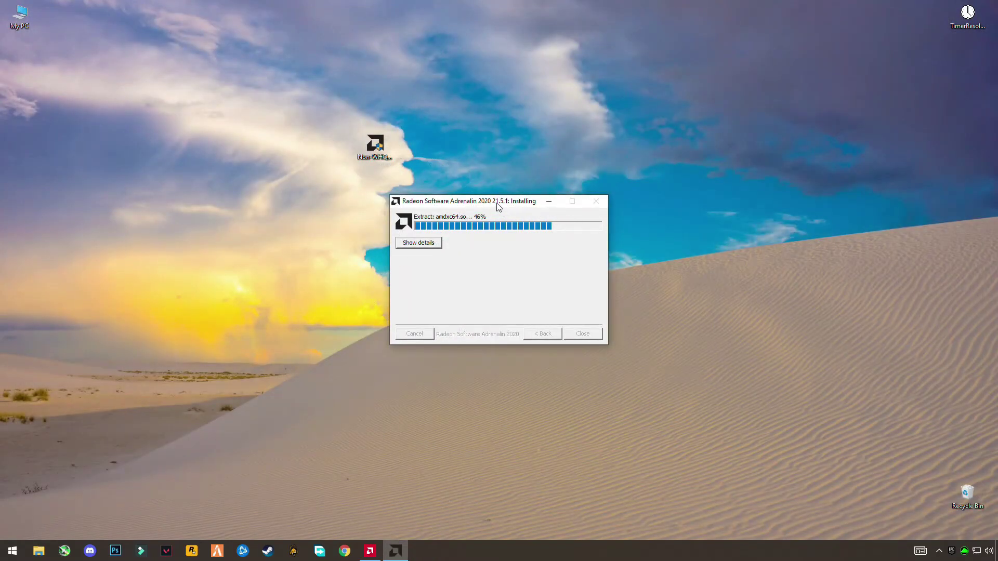
Nudge the installer window left, and briefly show then minimize Radeon Software during extraction.
{"action": "left_click_drag", "start_coordinate": [500, 201], "coordinate": [441, 210]}
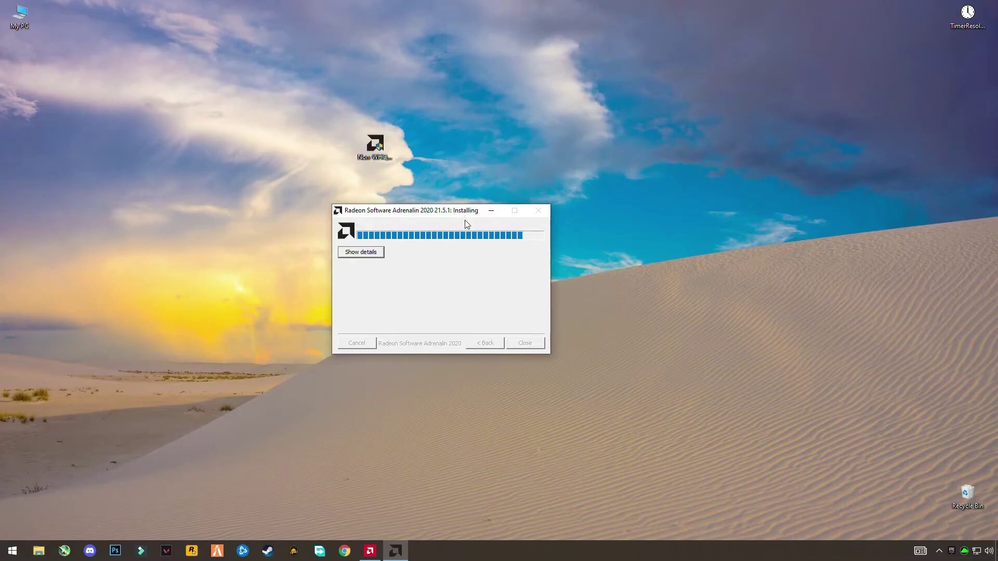
{"action": "left_click", "coordinate": [369, 552]}
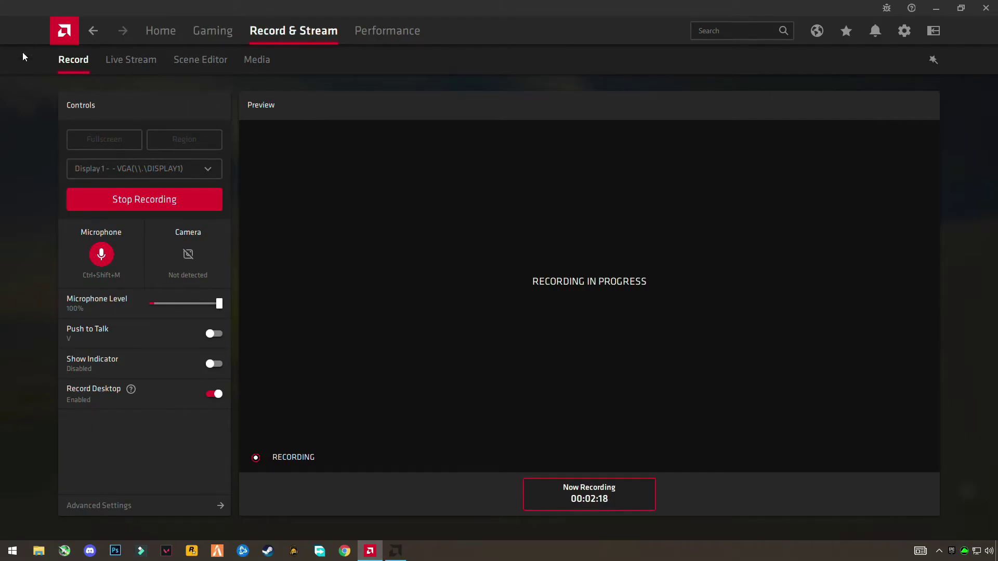
{"action": "left_click", "coordinate": [936, 8]}
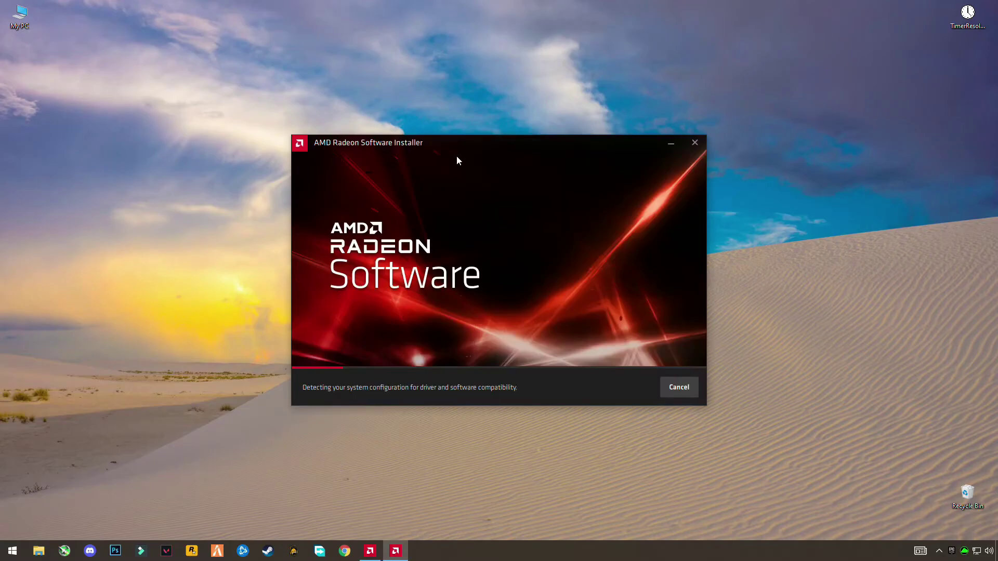
Under Additional Options, tick Factory Reset (Optional) and keep Install Type as Full Install.
{"action": "left_click_drag", "start_coordinate": [477, 143], "coordinate": [467, 115]}
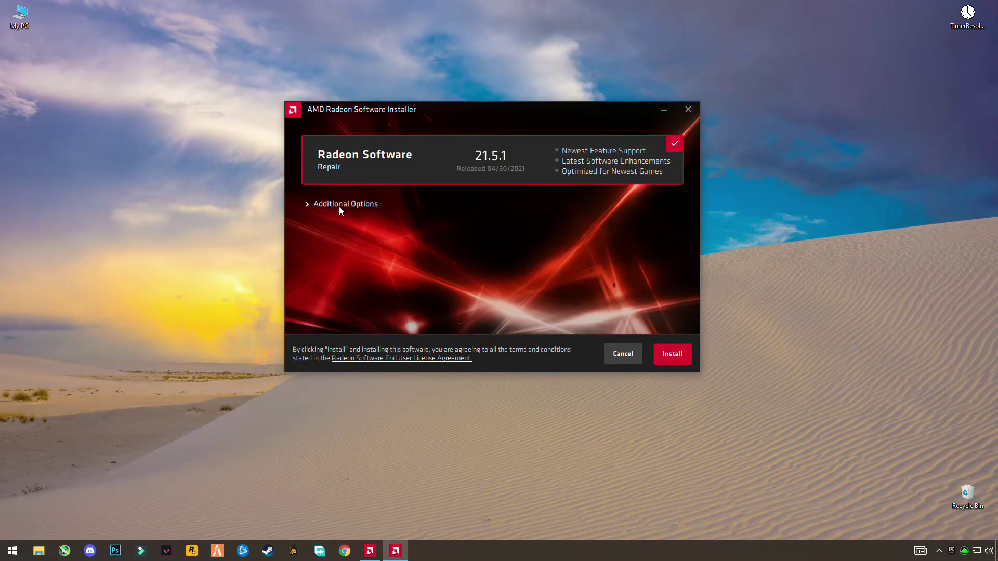
{"action": "left_click", "coordinate": [359, 206]}
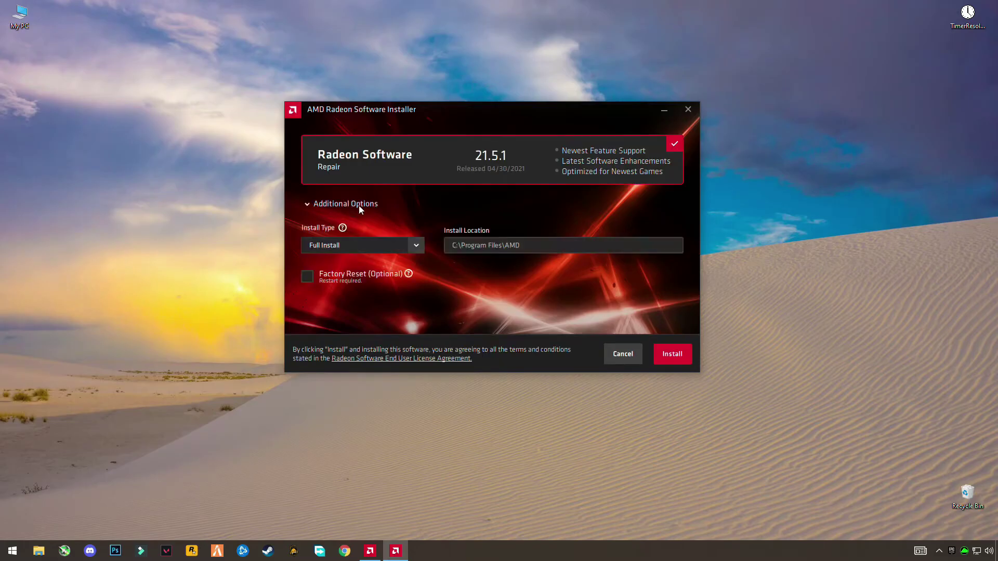
{"action": "left_click", "coordinate": [309, 277]}
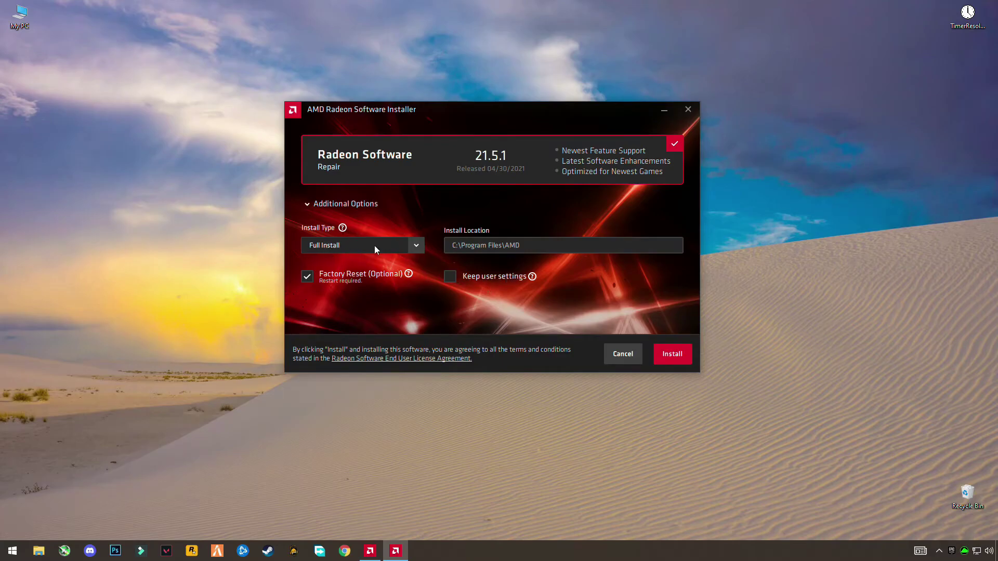
{"action": "left_click", "coordinate": [417, 246]}
{"action": "left_click", "coordinate": [317, 264]}
Cancel the installer, confirm Yes, and reopen Radeon Software from the taskbar.
{"action": "left_click", "coordinate": [633, 352]}
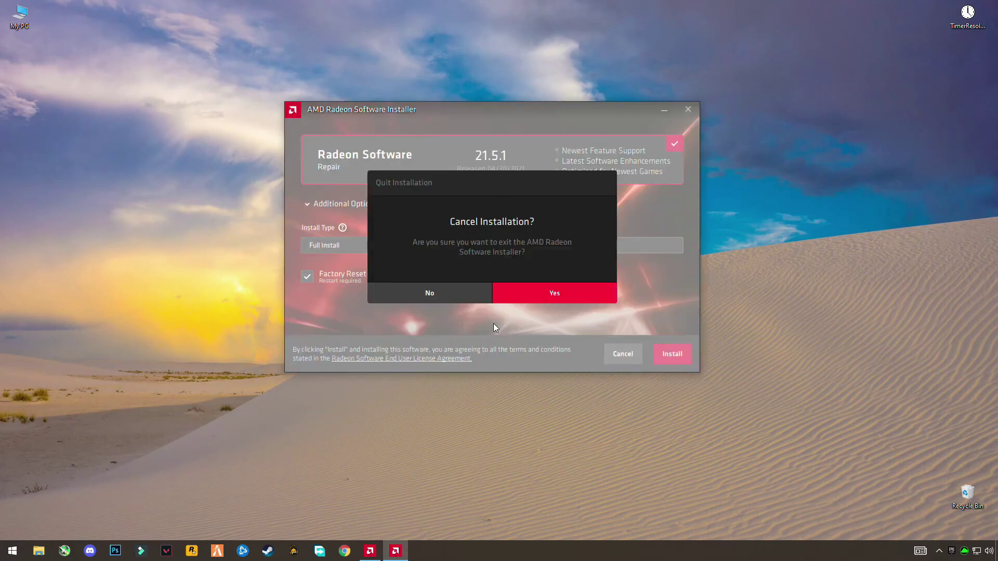
{"action": "left_click", "coordinate": [515, 294]}
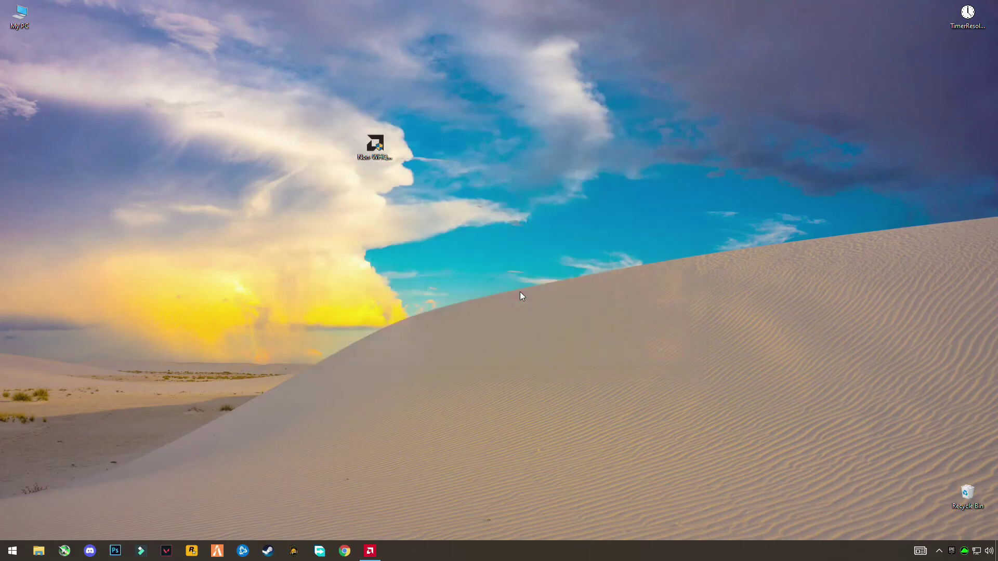
{"action": "left_click", "coordinate": [370, 551]}
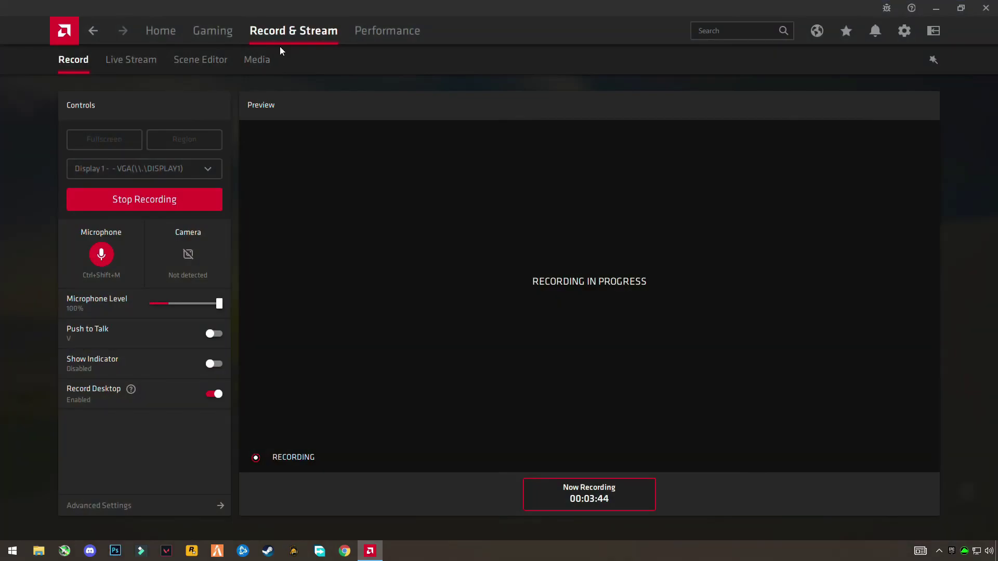